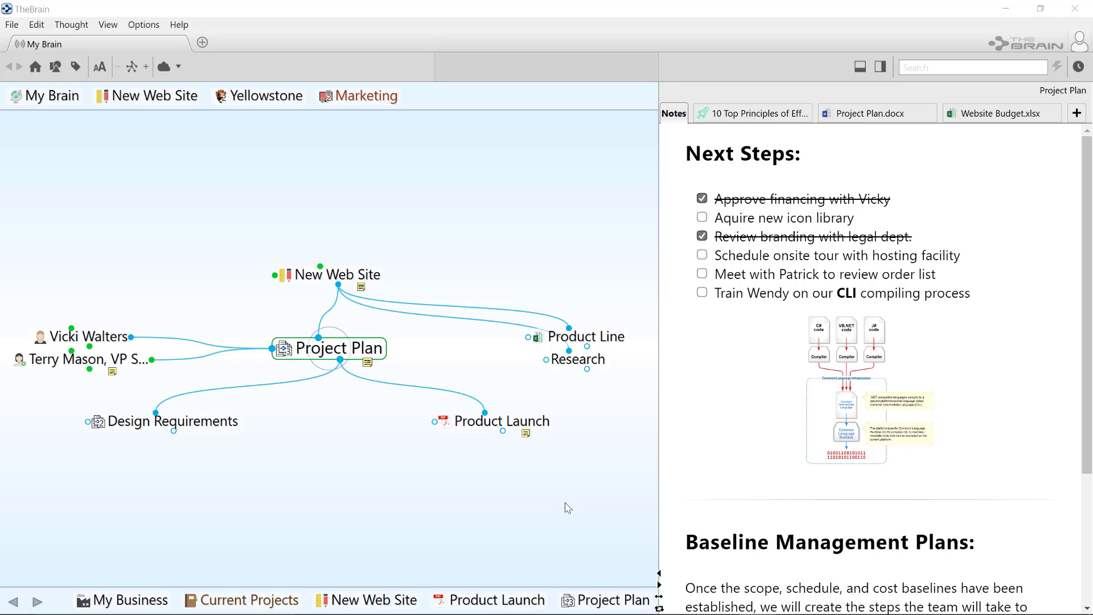
Step: Create two child thoughts under Project Plan named 'Kickoff Meeting' and 'Resources'
{"action": "left_click_drag", "start_coordinate": [340, 359], "coordinate": [277, 500]}
{"action": "type", "text": "Kickoff Meeting"}
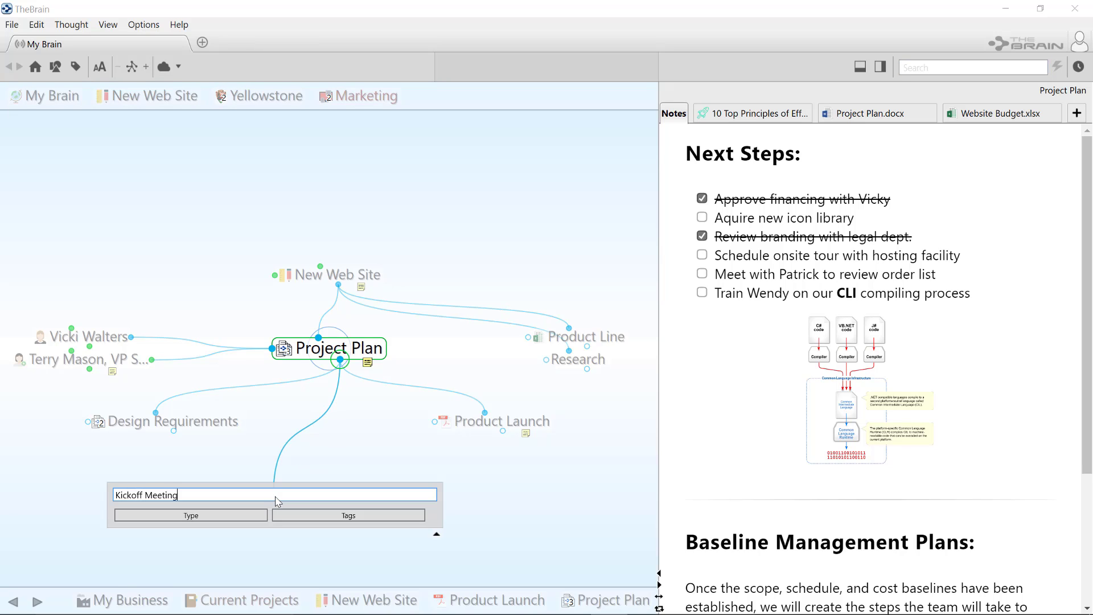
{"action": "key", "text": "Return"}
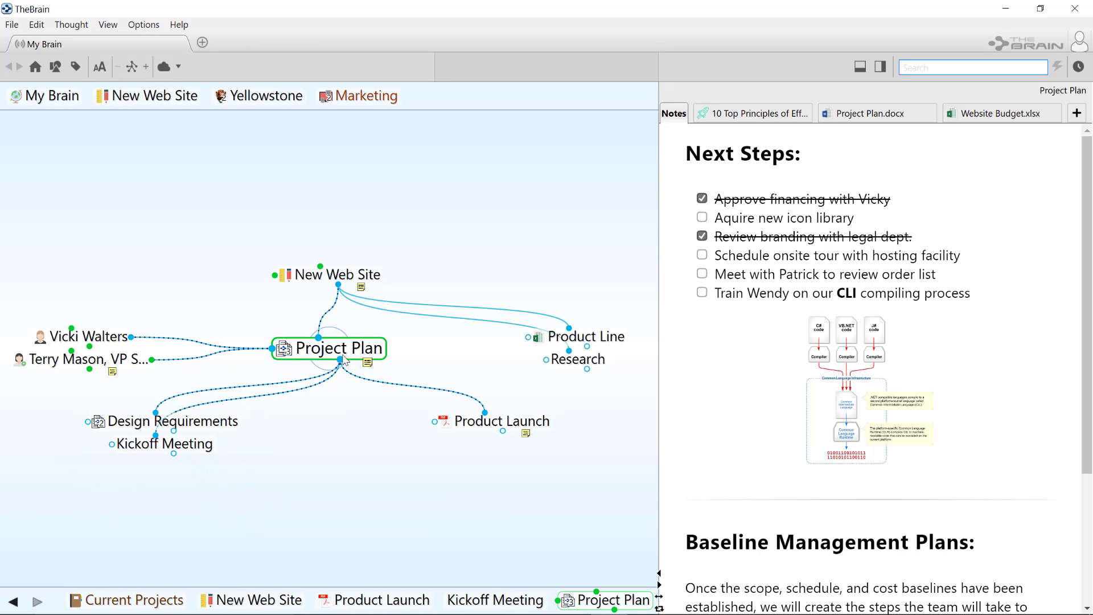
{"action": "left_click_drag", "start_coordinate": [340, 359], "coordinate": [398, 460]}
{"action": "type", "text": "Resources"}
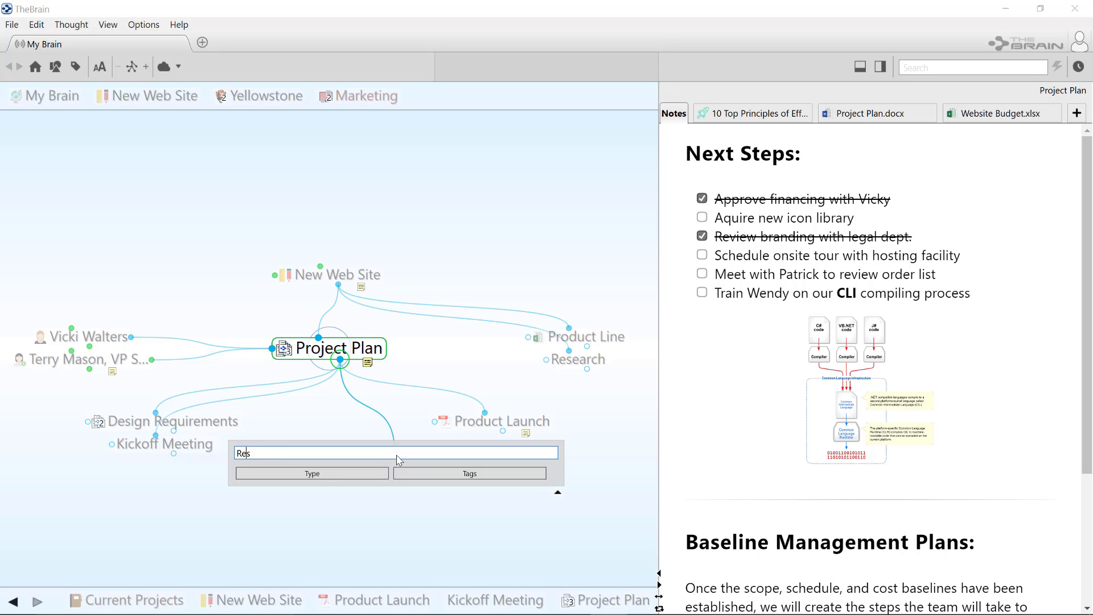
{"action": "key", "text": "Return"}
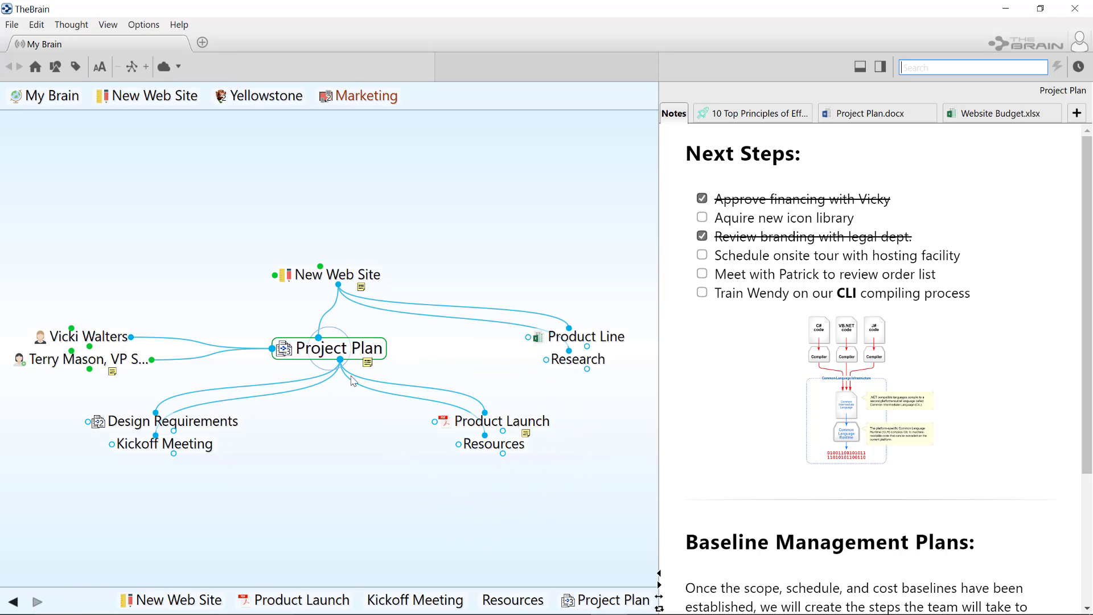
{"action": "left_click", "coordinate": [381, 345]}
{"action": "left_click", "coordinate": [543, 344]}
Step: Give the Project Plan name a red colour and unlink Product Launch from Project Plan
{"action": "left_click", "coordinate": [492, 426]}
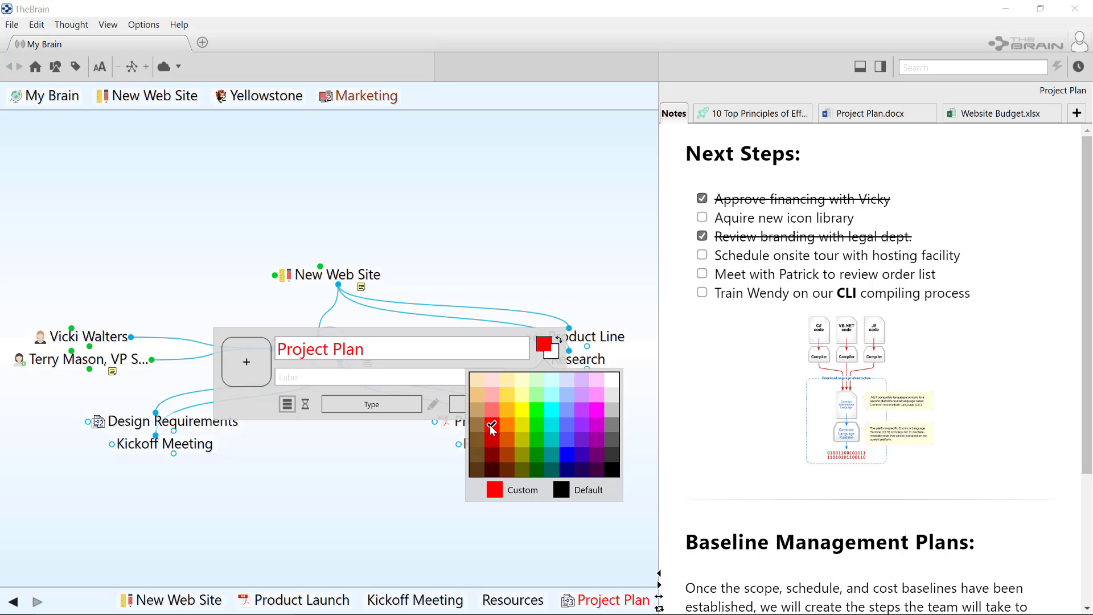
{"action": "left_click", "coordinate": [436, 455]}
{"action": "right_click", "coordinate": [464, 421]}
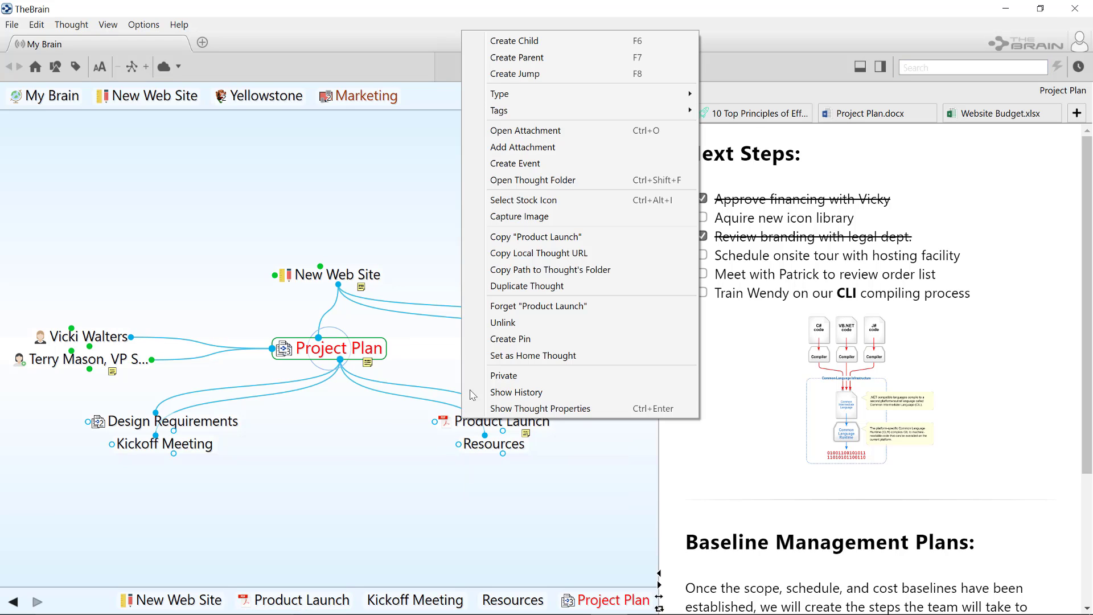
{"action": "left_click", "coordinate": [498, 323]}
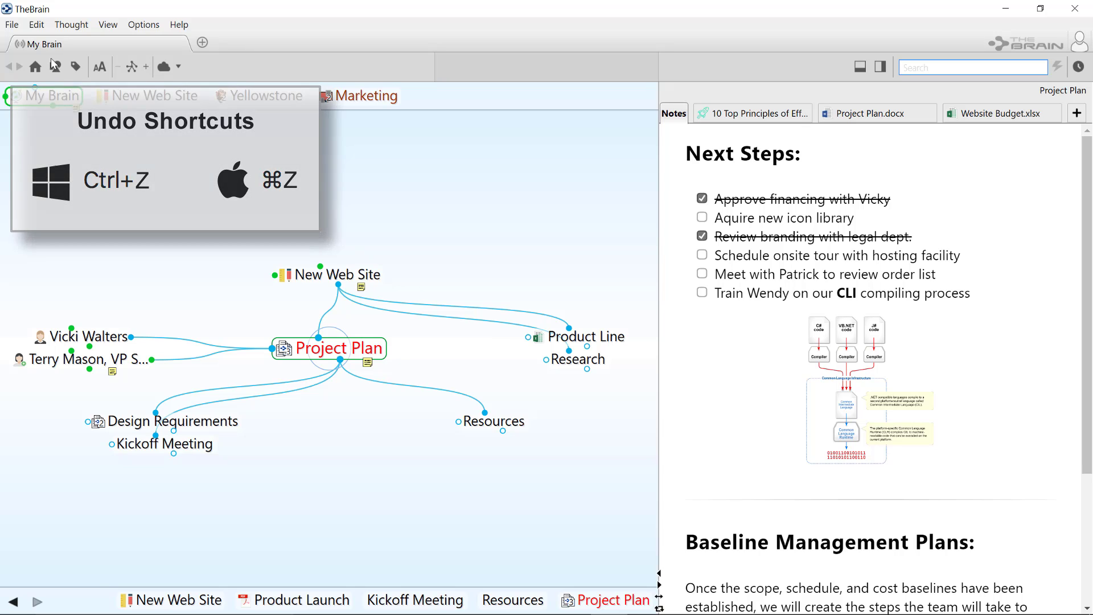
Step: Undo the link removal, then undo the red colour and both new thoughts
{"action": "left_click", "coordinate": [41, 27]}
{"action": "mouse_move", "coordinate": [68, 48]}
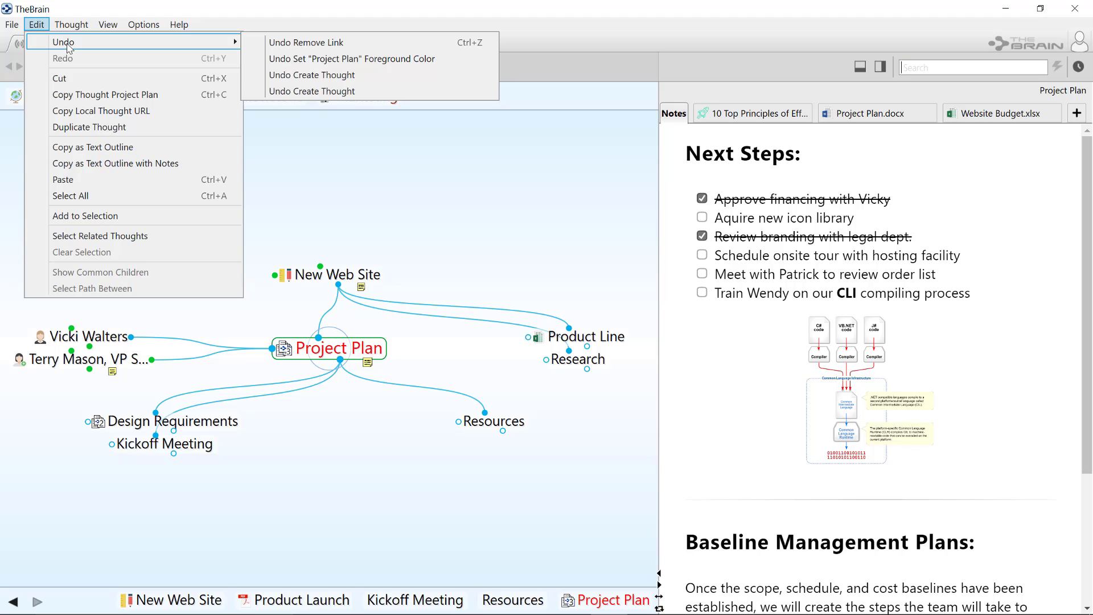
{"action": "left_click", "coordinate": [304, 43]}
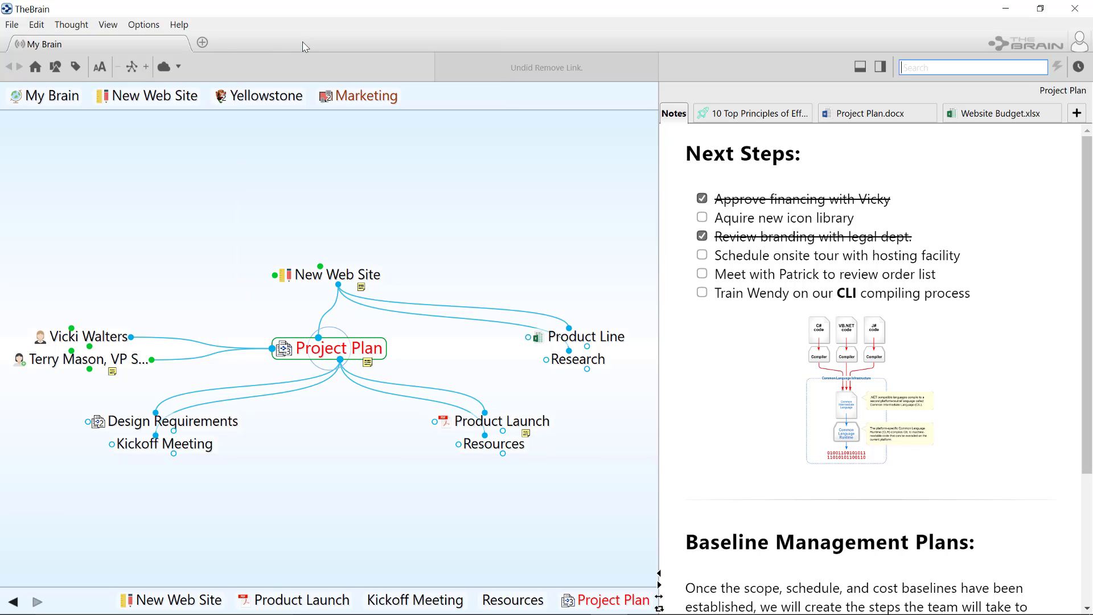
{"action": "left_click", "coordinate": [36, 25]}
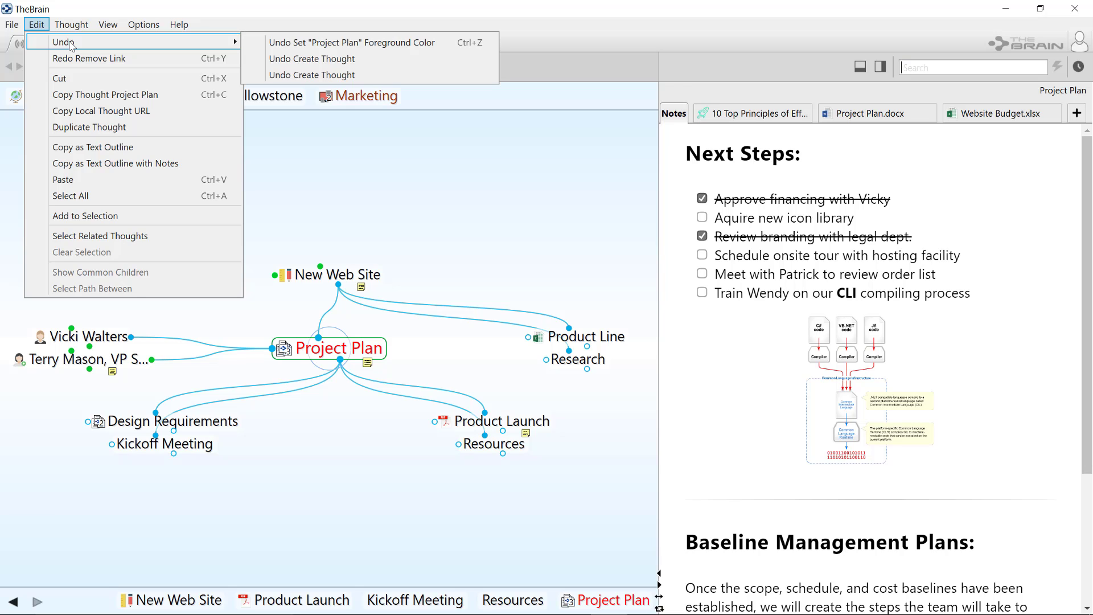
{"action": "left_click", "coordinate": [292, 76]}
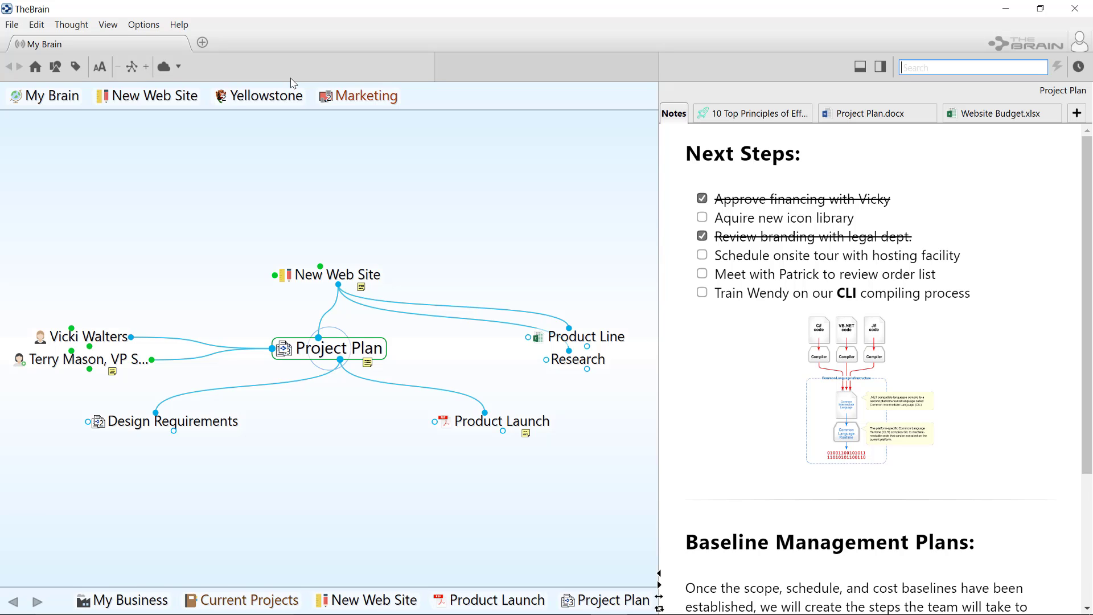
Step: Redo the Kickoff Meeting and Resources thoughts and the red Project Plan name colour
{"action": "left_click", "coordinate": [43, 27]}
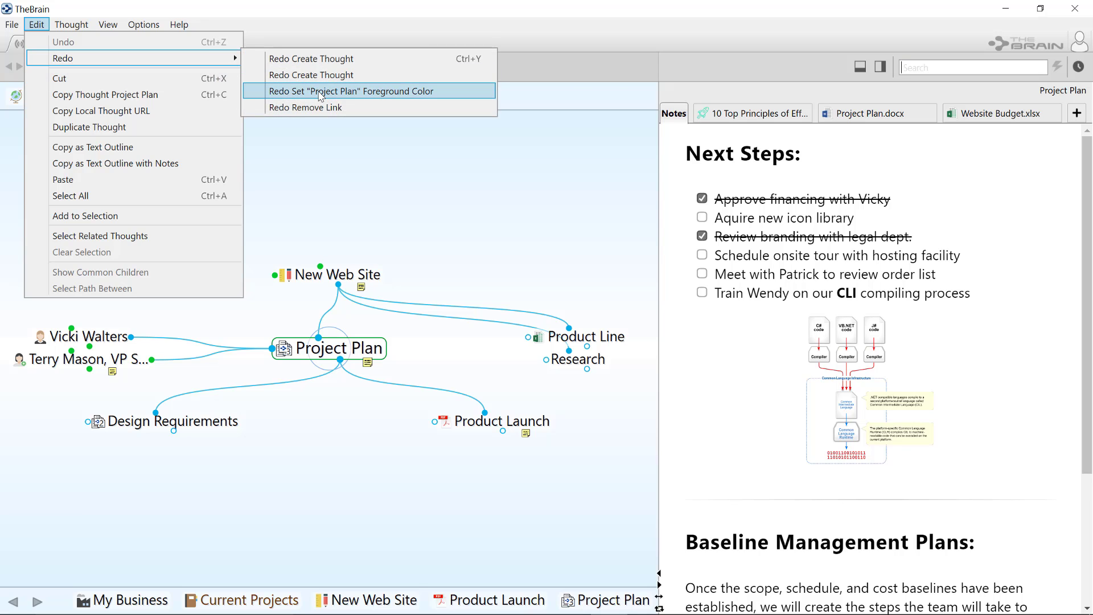
{"action": "left_click", "coordinate": [320, 91]}
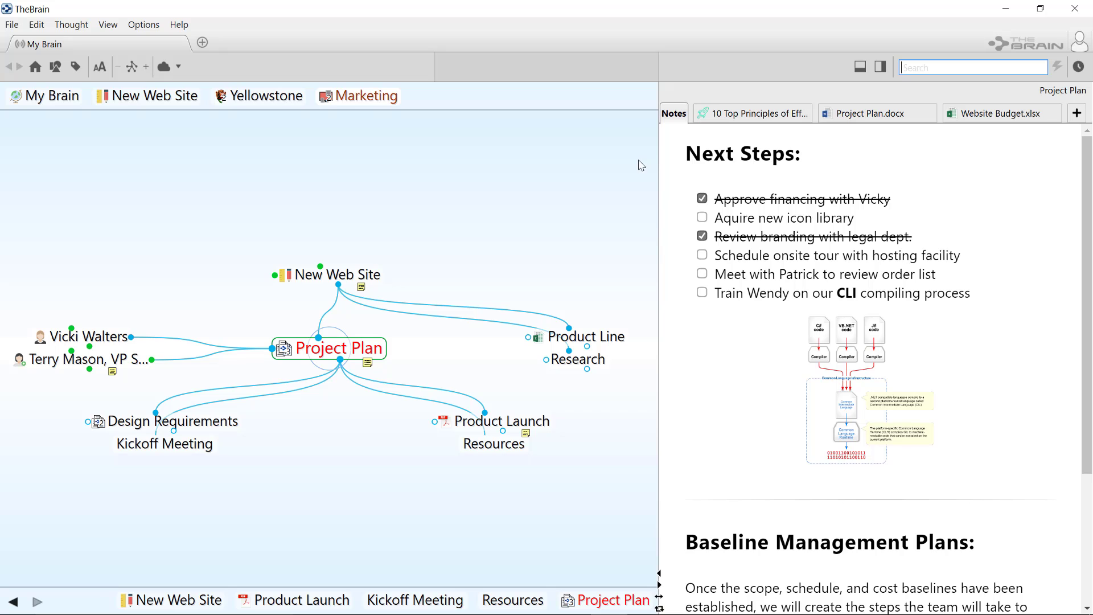
Step: Append ' for Thursday' to the Next Steps notes heading, then undo that edit
{"action": "left_click", "coordinate": [796, 157]}
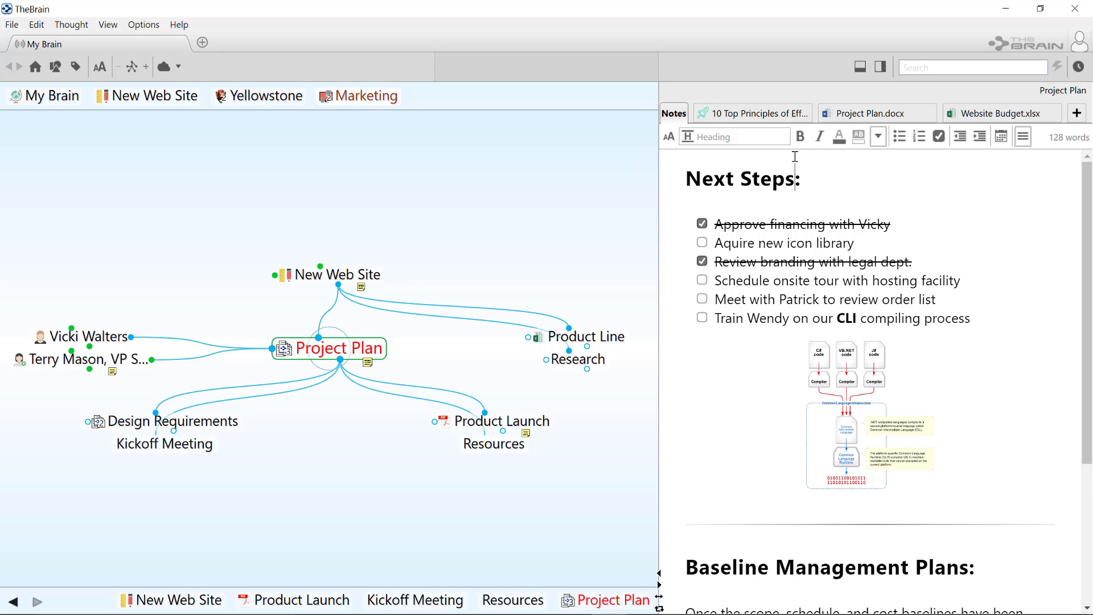
{"action": "type", "text": "for Thursday"}
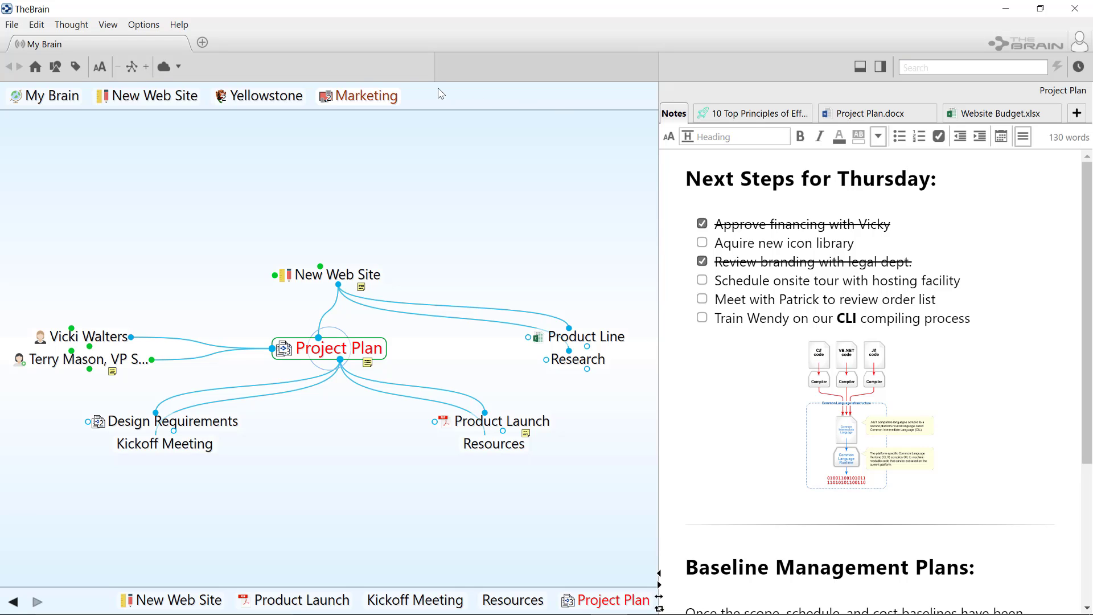
{"action": "left_click", "coordinate": [37, 25]}
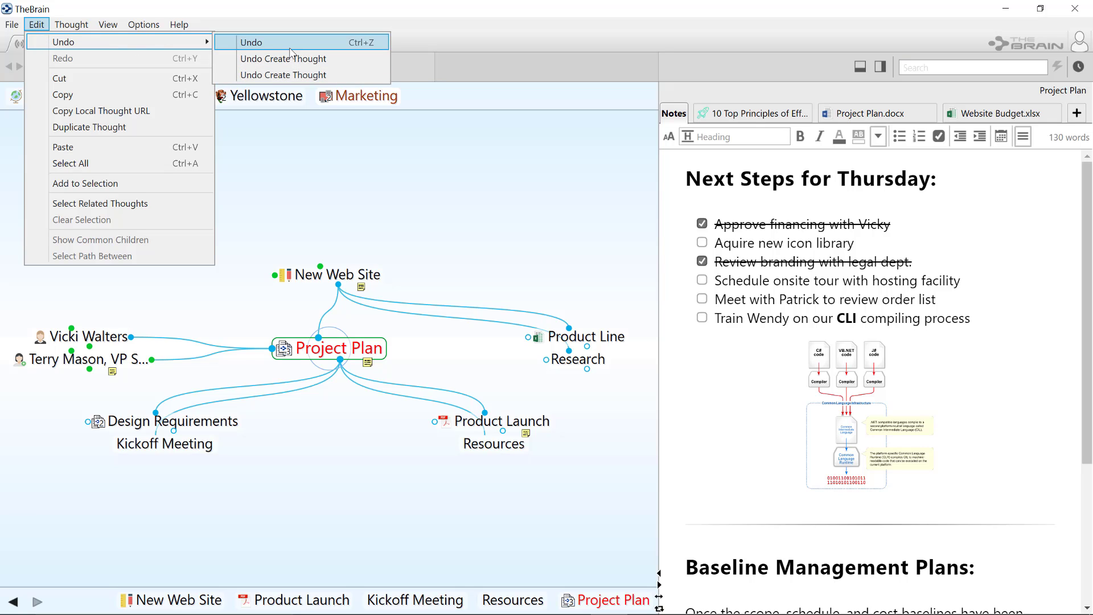
{"action": "left_click", "coordinate": [292, 46]}
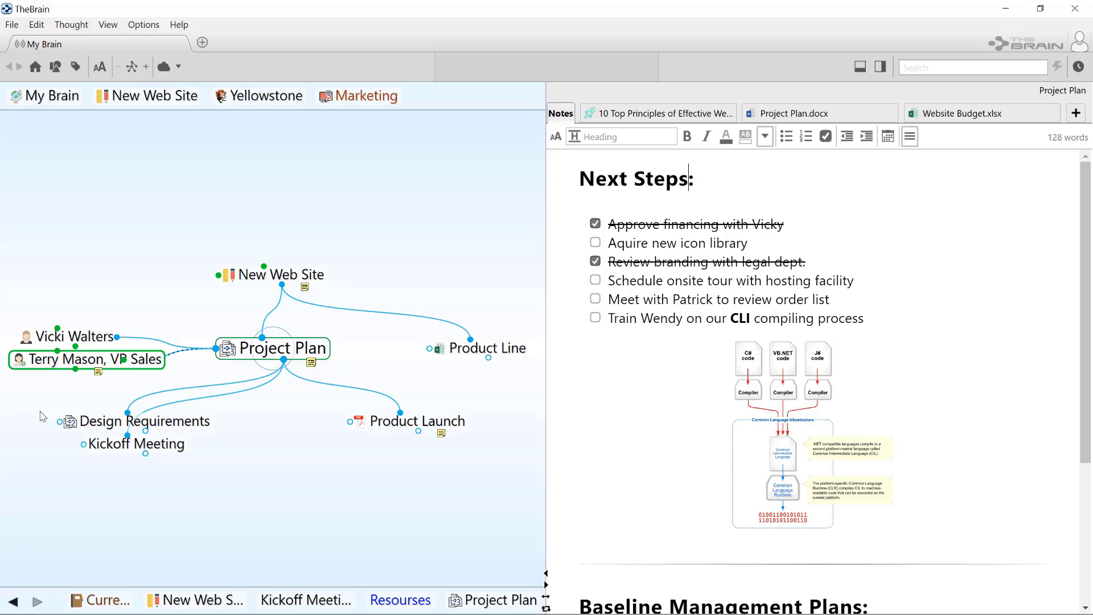
Step: Forget the Kickoff Meeting thought
{"action": "left_click", "coordinate": [124, 450]}
{"action": "right_click", "coordinate": [124, 450]}
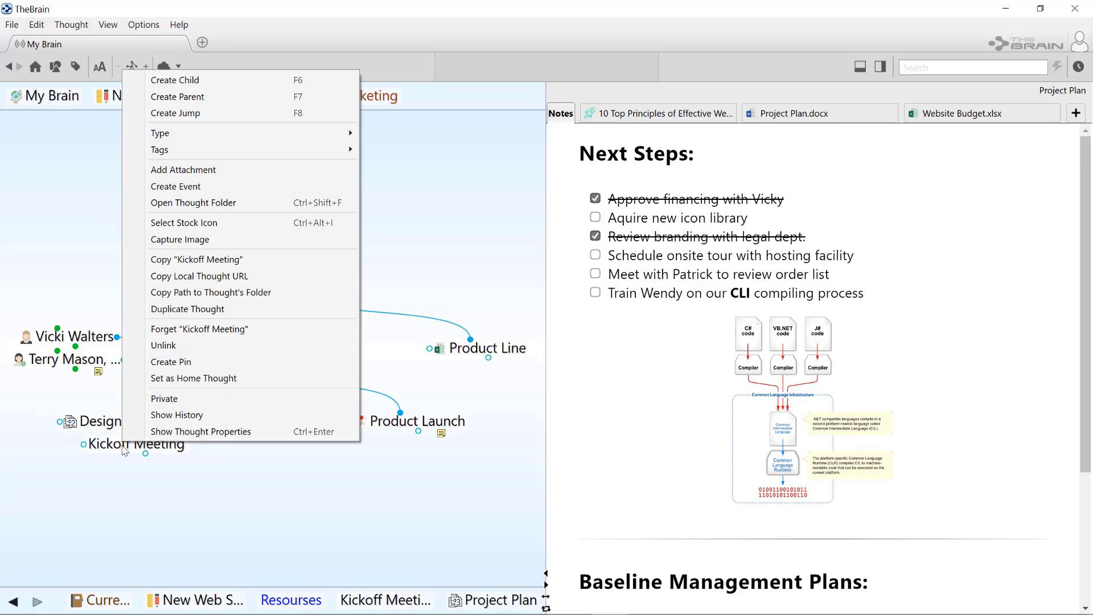
{"action": "left_click", "coordinate": [177, 328]}
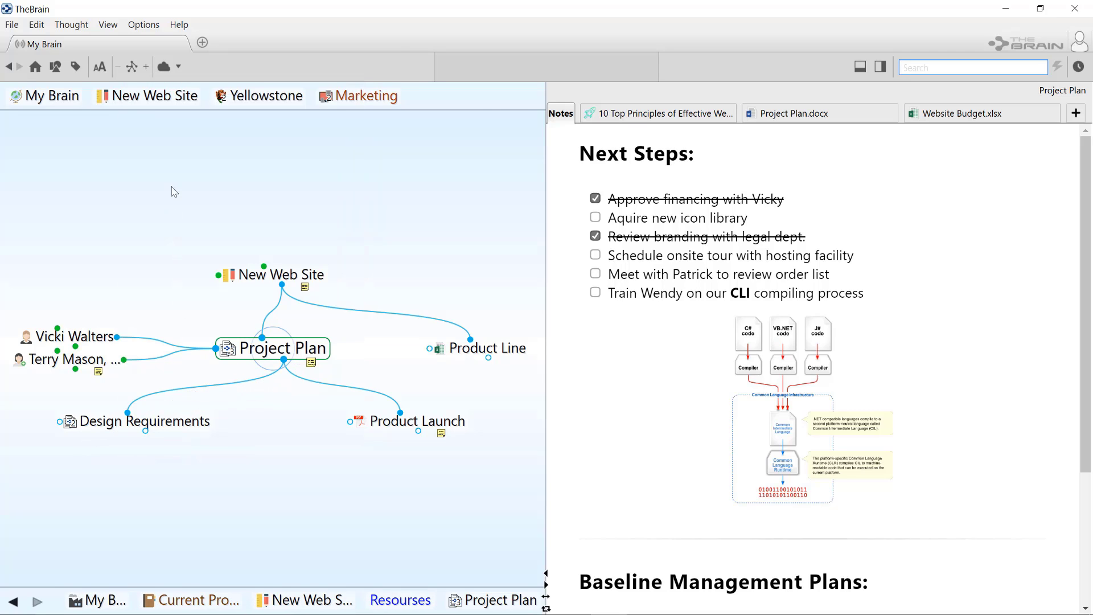
Step: Show forgotten thoughts, remember Kickoff Meeting, then hide forgotten thoughts again
{"action": "left_click", "coordinate": [147, 25]}
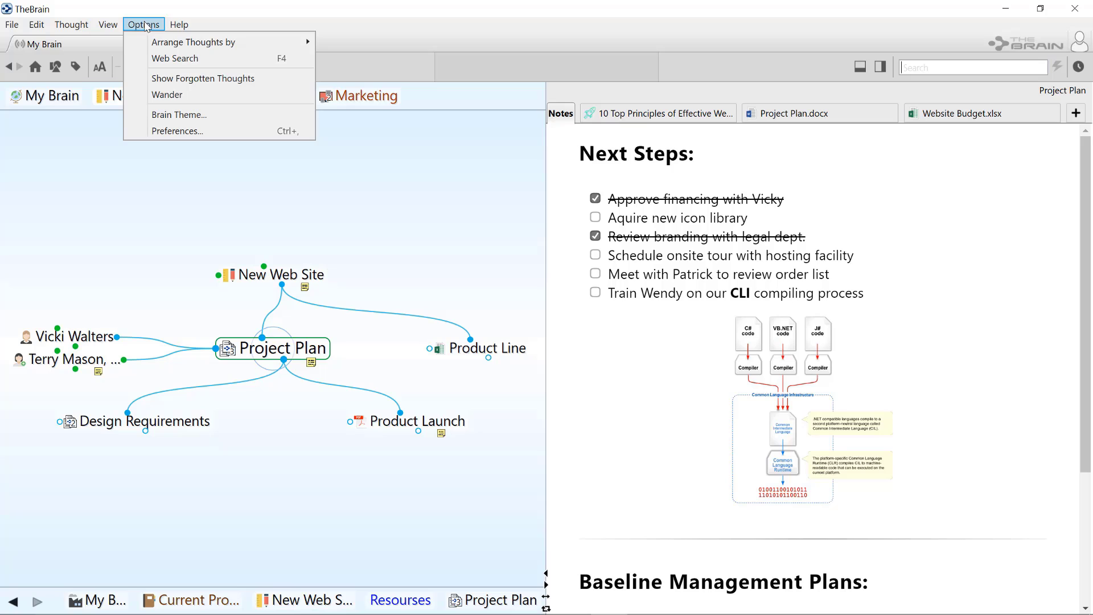
{"action": "left_click", "coordinate": [172, 80]}
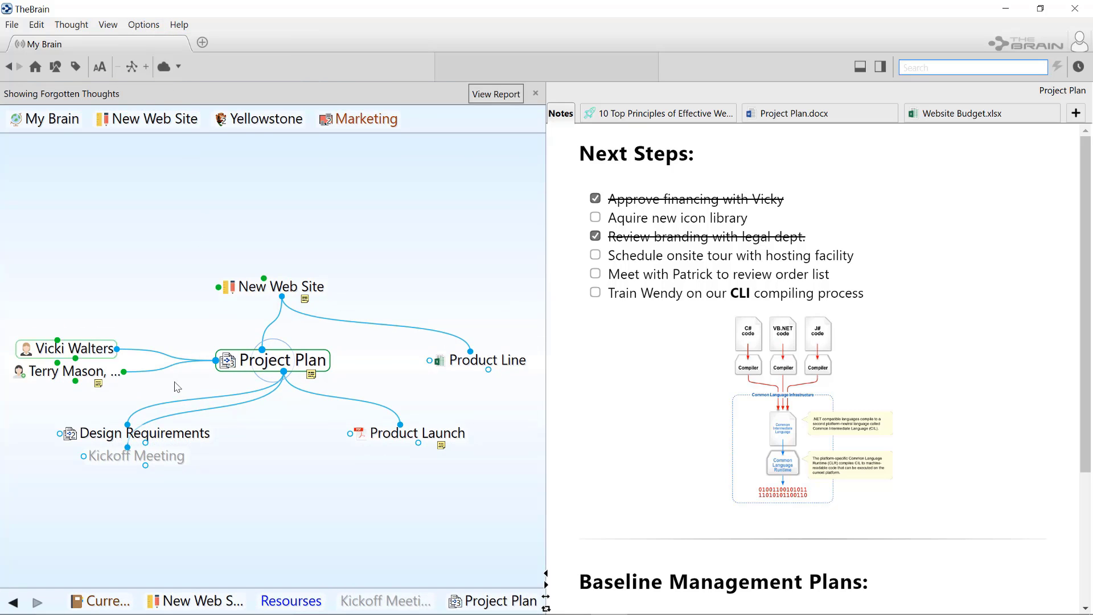
{"action": "right_click", "coordinate": [166, 458]}
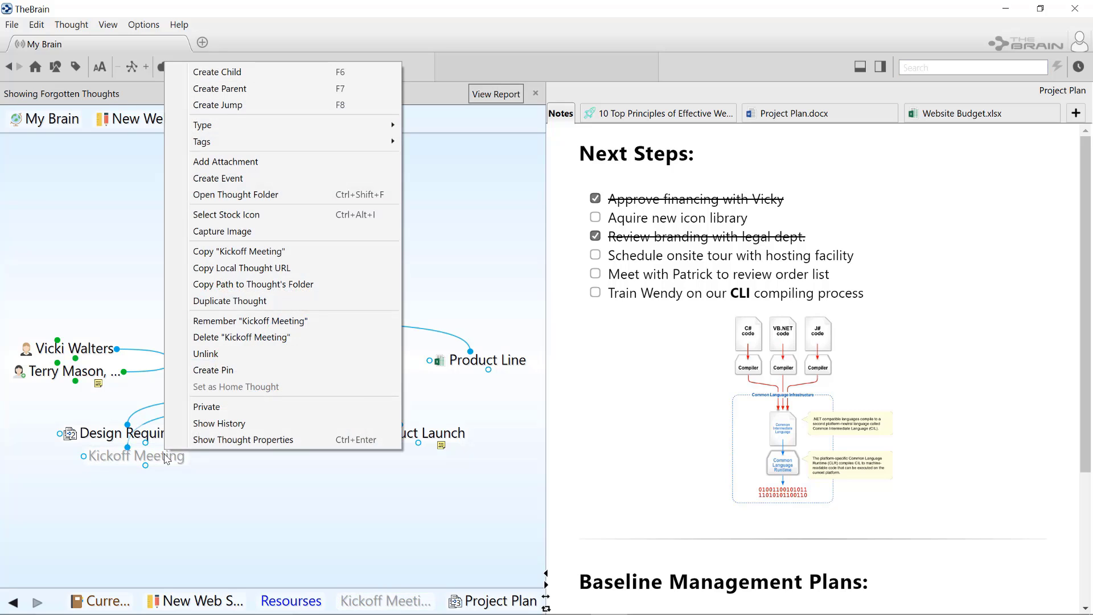
{"action": "left_click", "coordinate": [216, 323]}
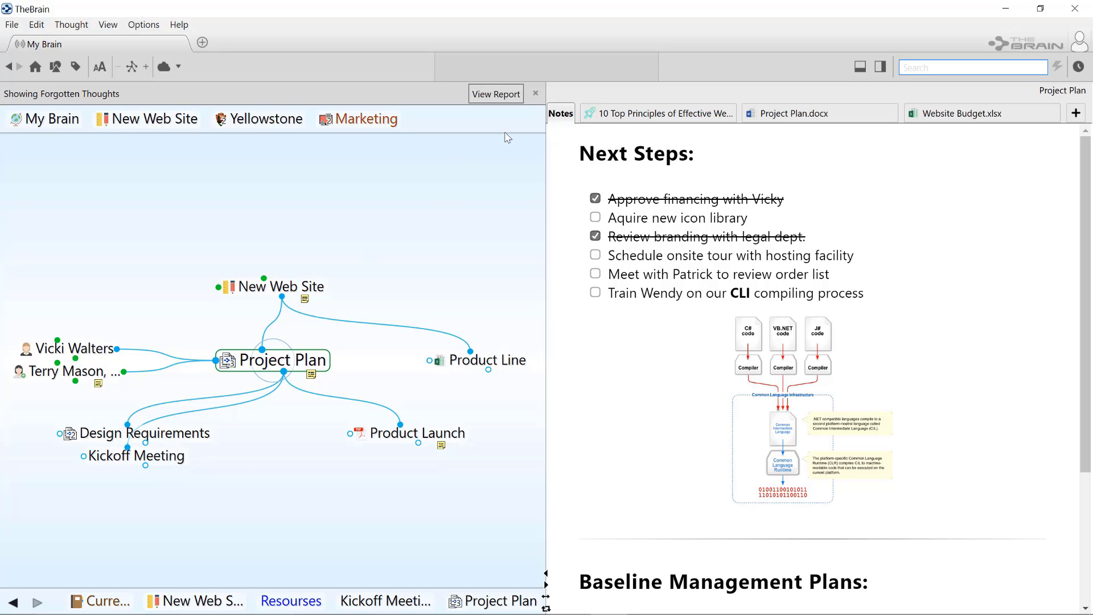
{"action": "left_click", "coordinate": [535, 93]}
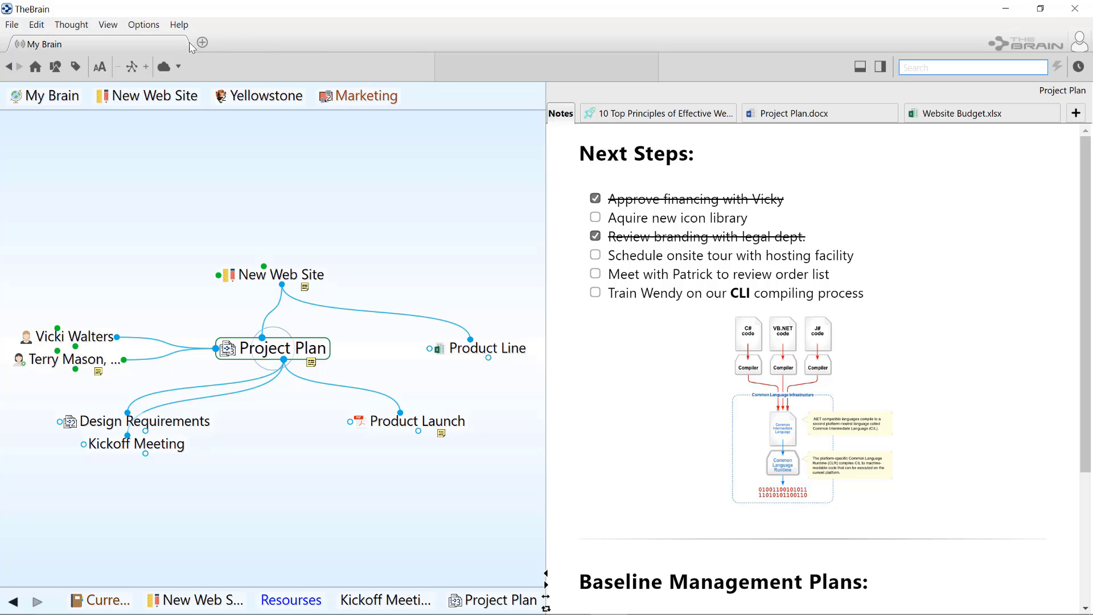
{"action": "left_click", "coordinate": [180, 45]}
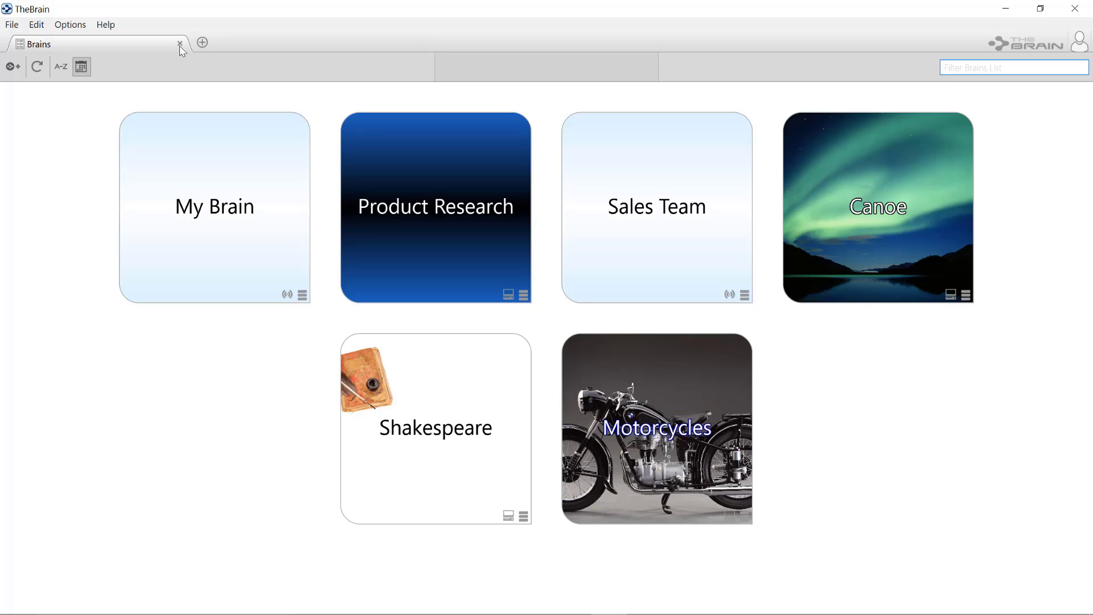
{"action": "left_click", "coordinate": [302, 295]}
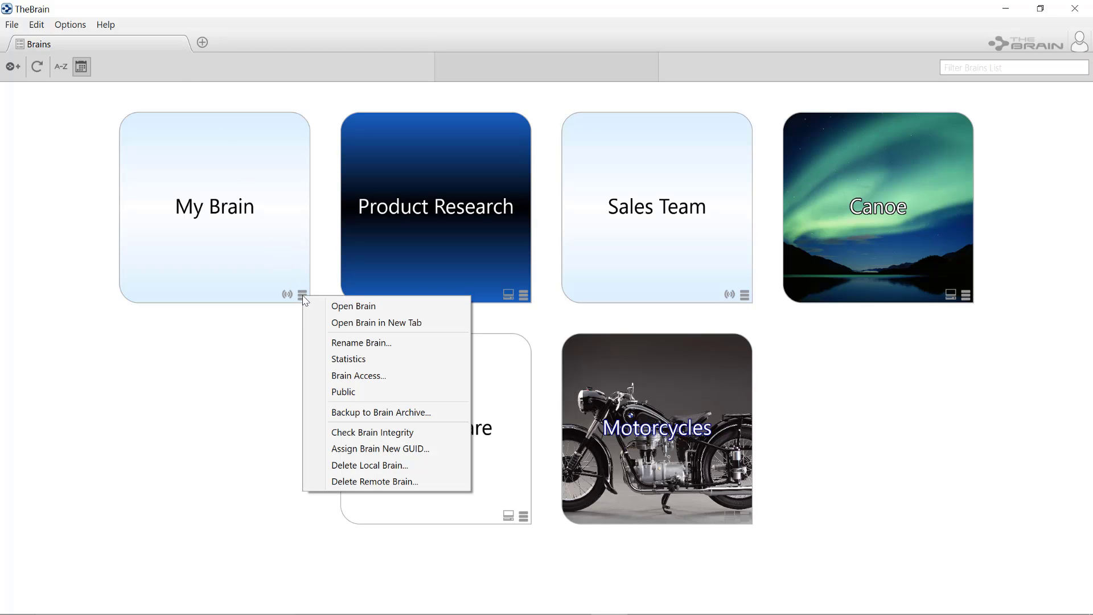
{"action": "left_click", "coordinate": [367, 465]}
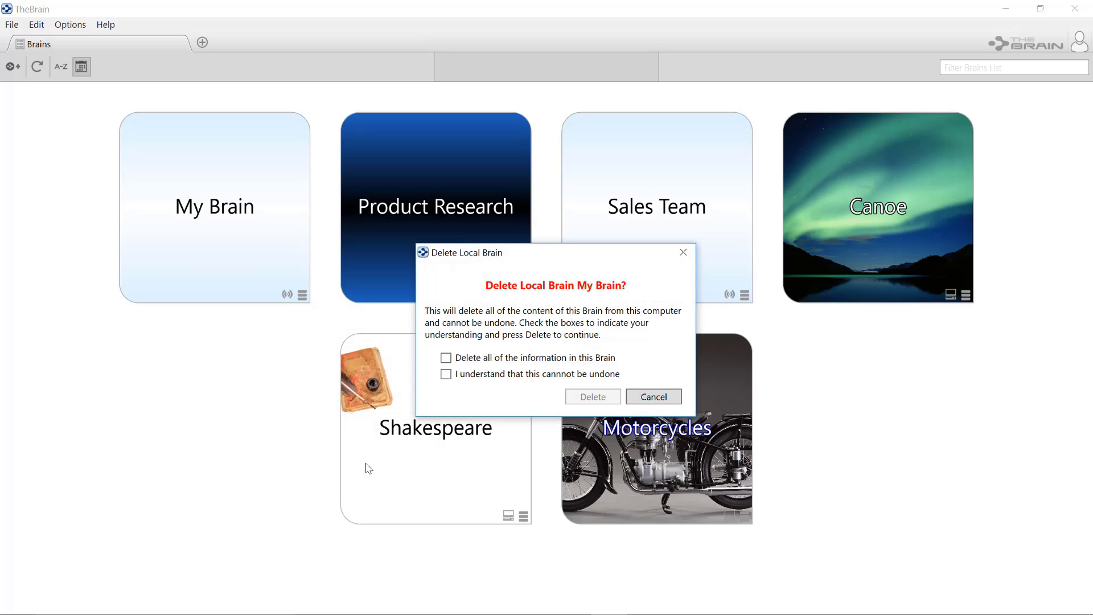
{"action": "left_click", "coordinate": [683, 255]}
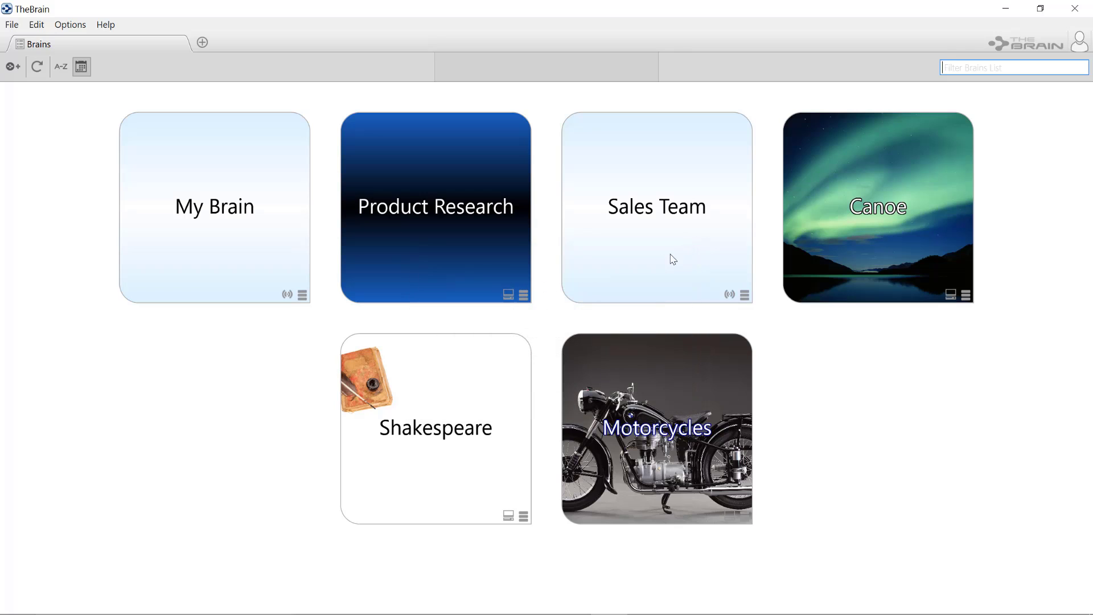
{"action": "left_click", "coordinate": [234, 215]}
{"action": "left_click", "coordinate": [11, 25]}
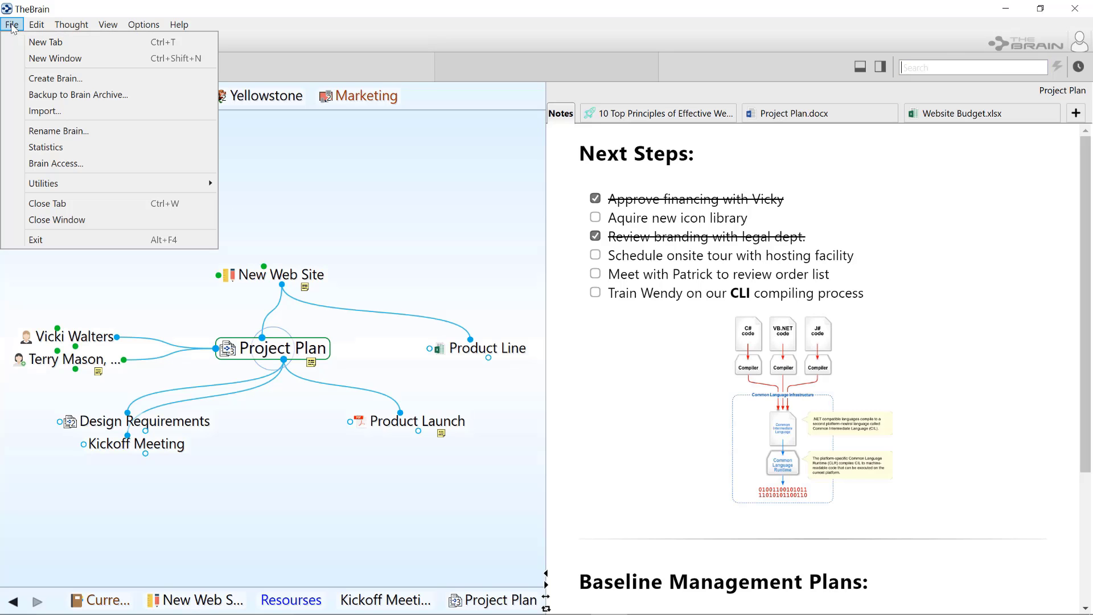
{"action": "left_click", "coordinate": [42, 112]}
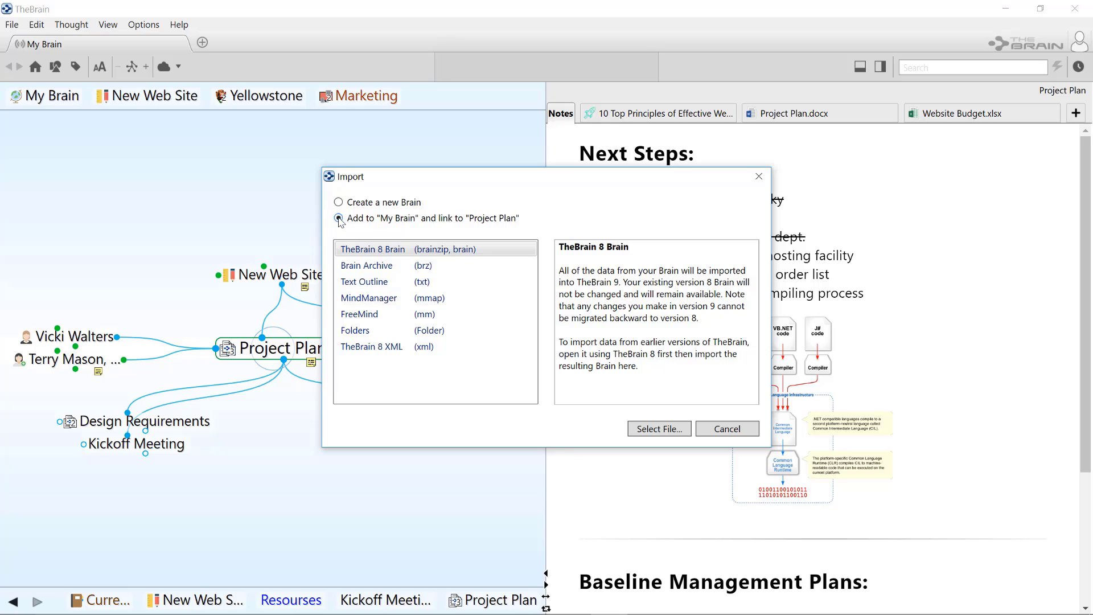
{"action": "left_click", "coordinate": [726, 434]}
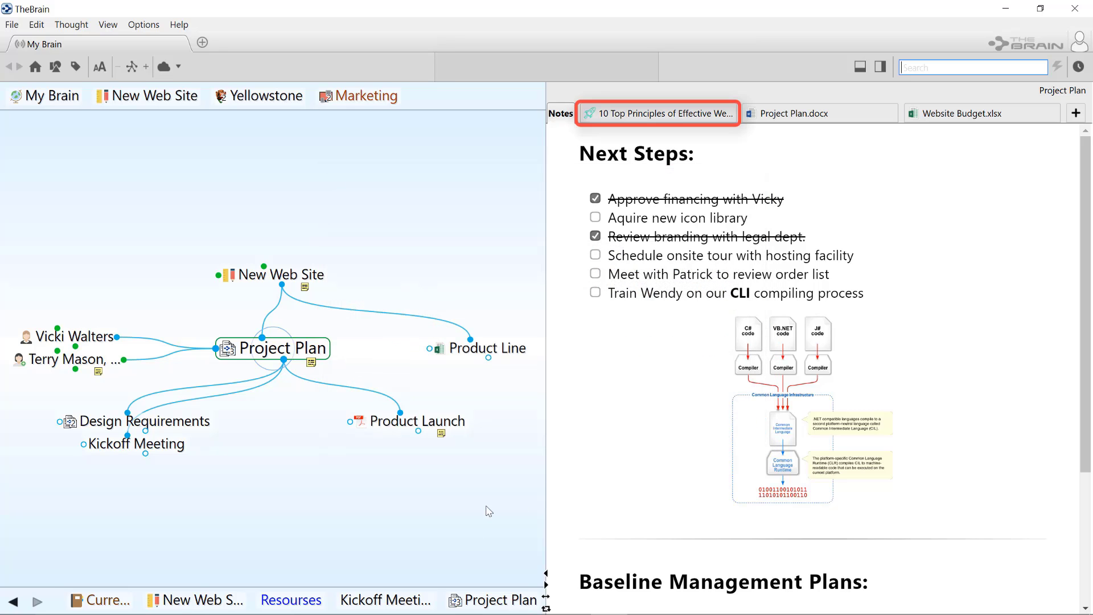